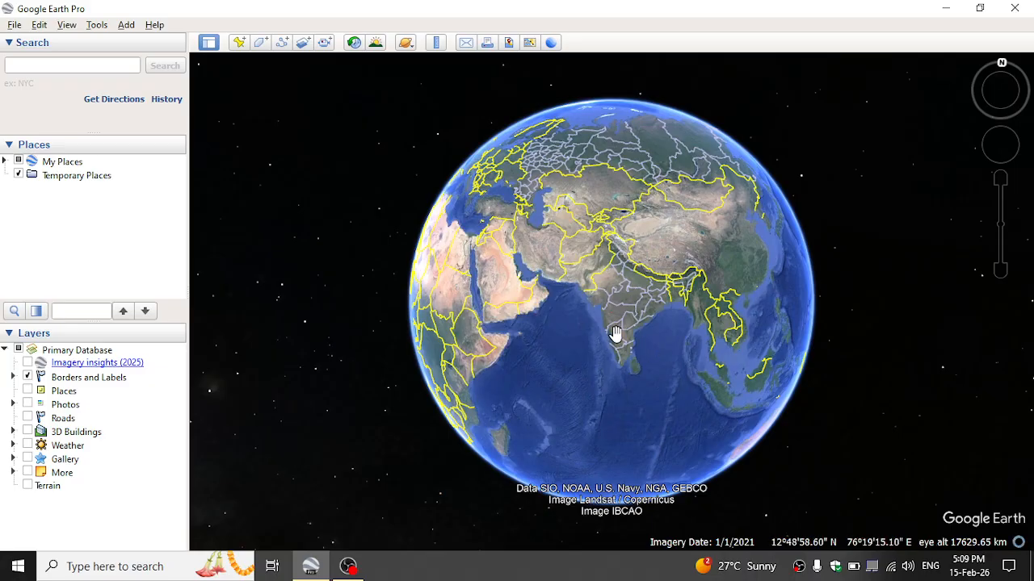
left_click_drag(621, 318, 615, 331)
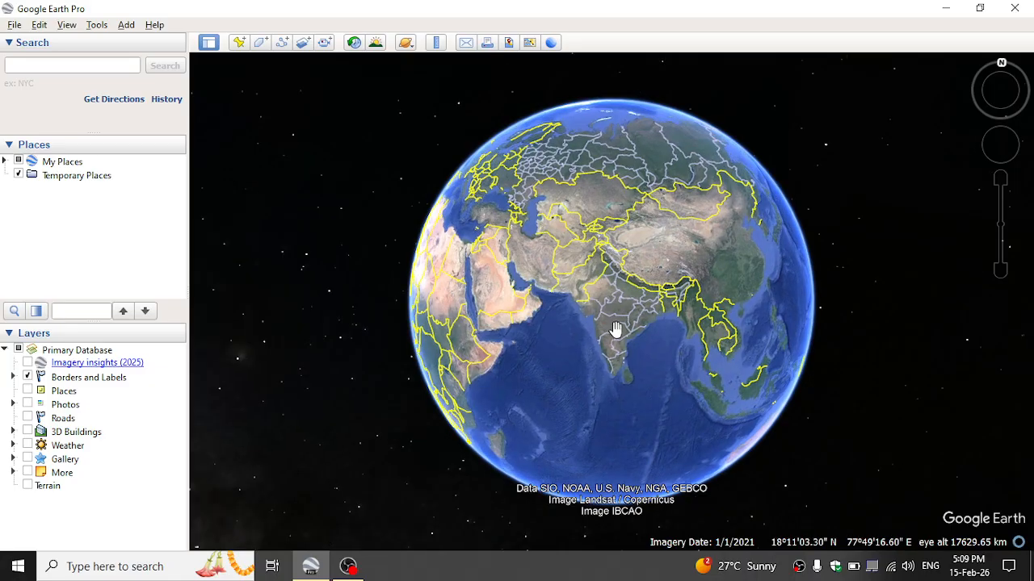
left_click(81, 70)
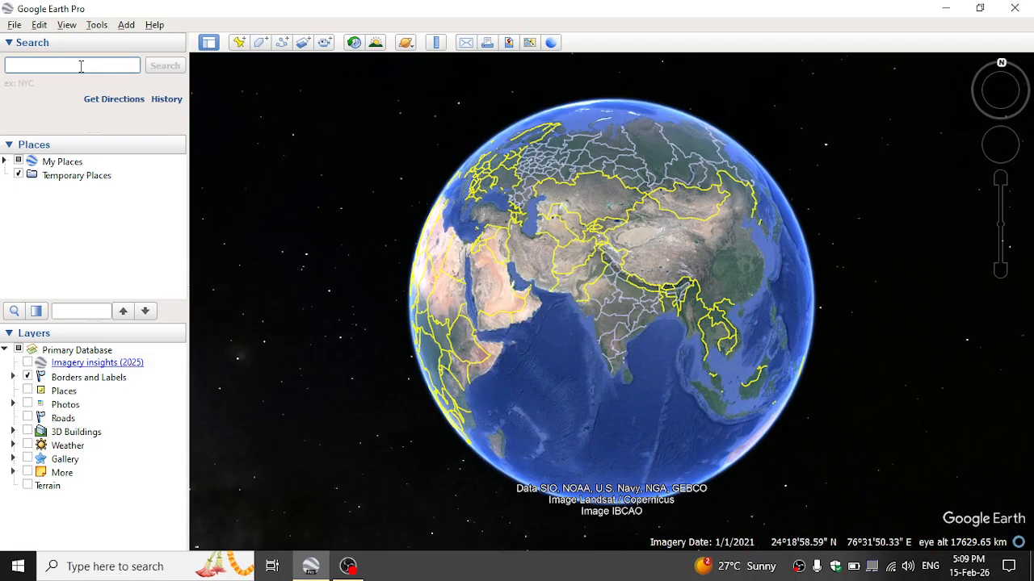
scroll(606, 314, "up", 5)
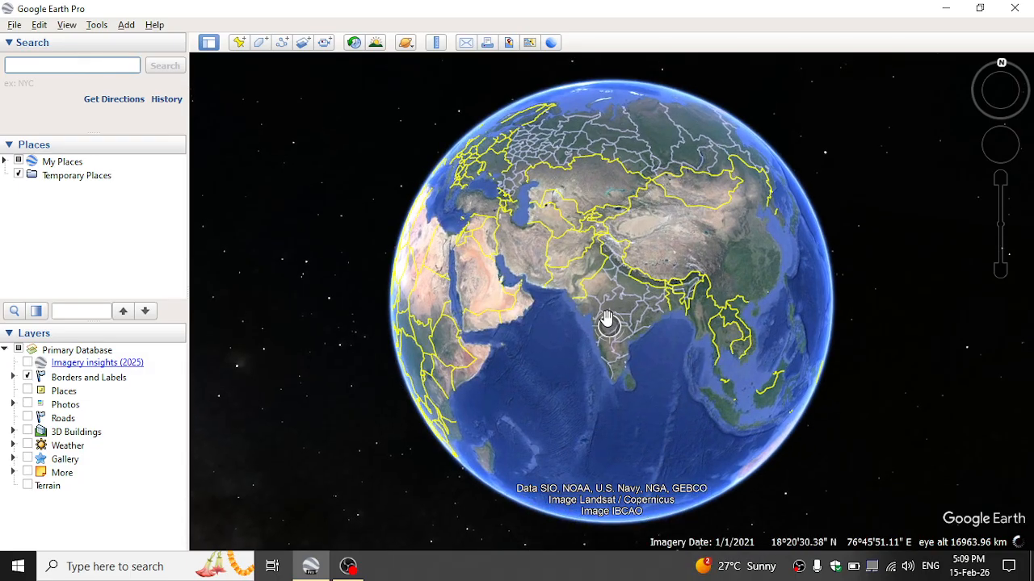
scroll(598, 323, "up", 5)
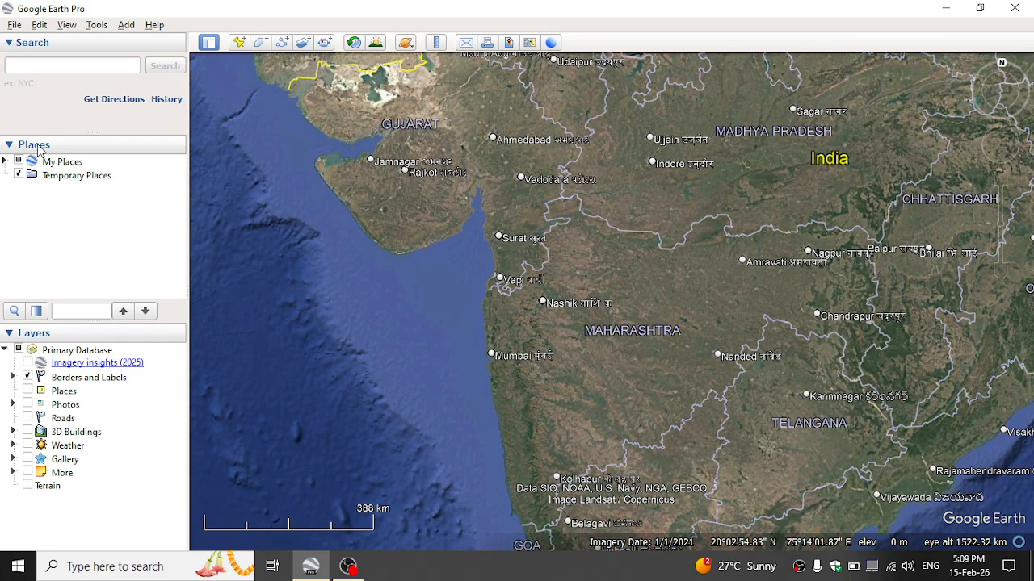
Step: Create a new folder named Elevation Profile inside Temporary Places
left_click(66, 176)
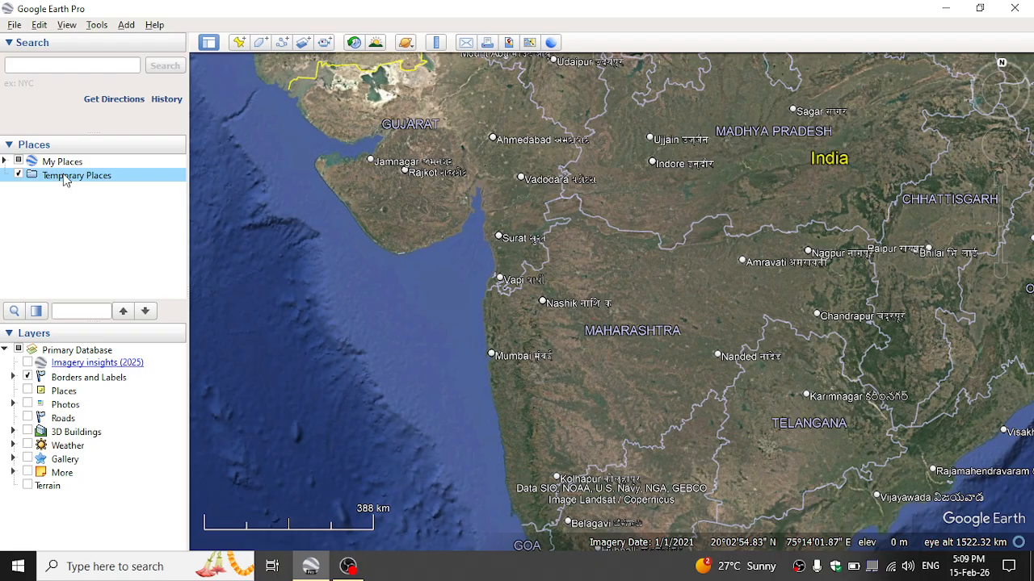
right_click(65, 181)
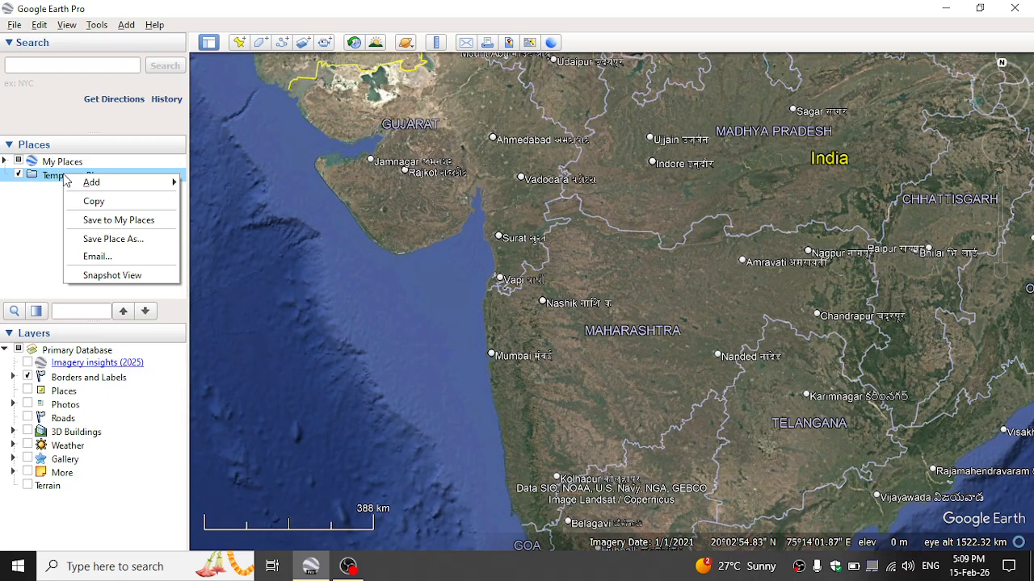
mouse_move(130, 183)
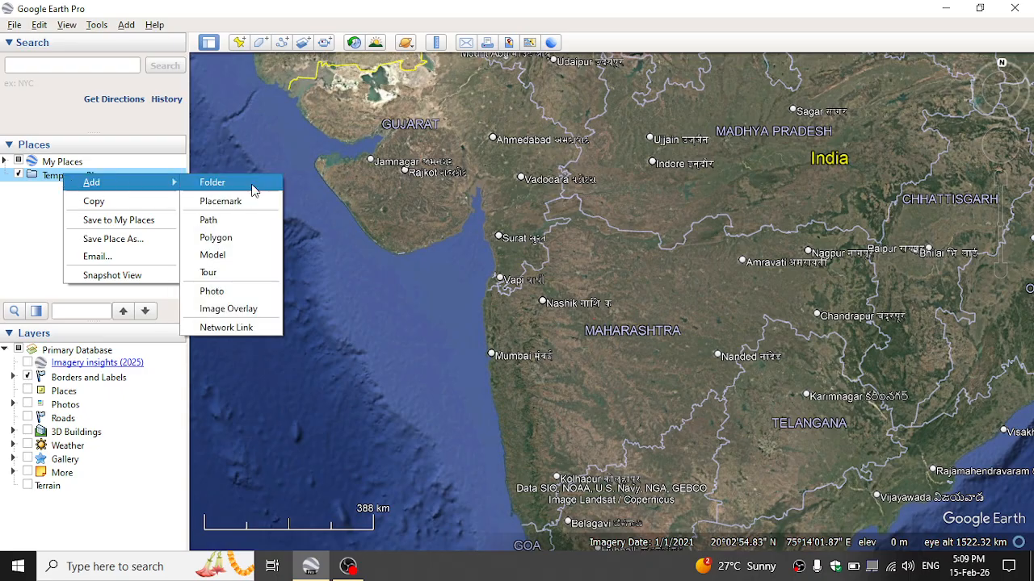
left_click(213, 182)
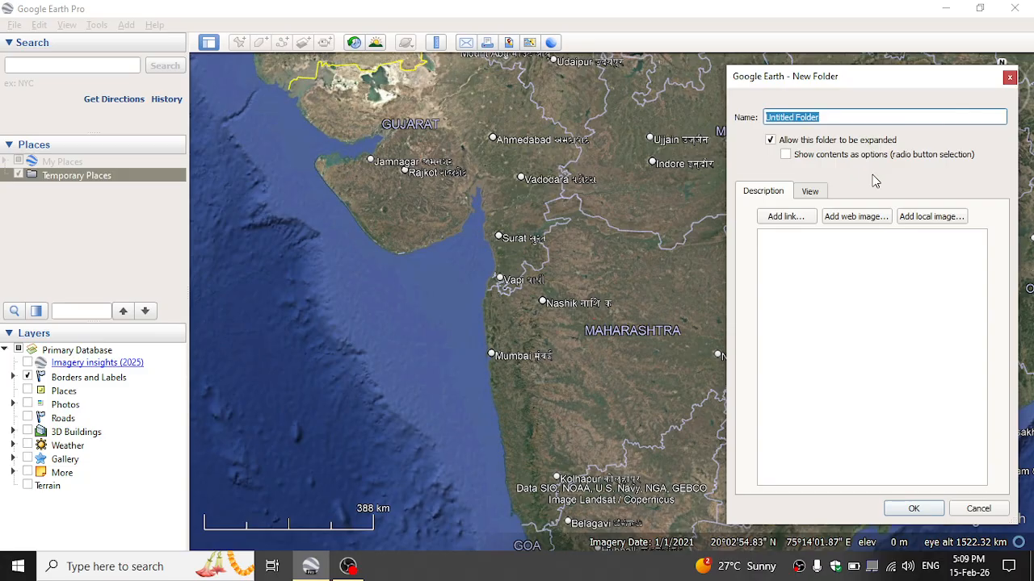
type("Elevation Profile")
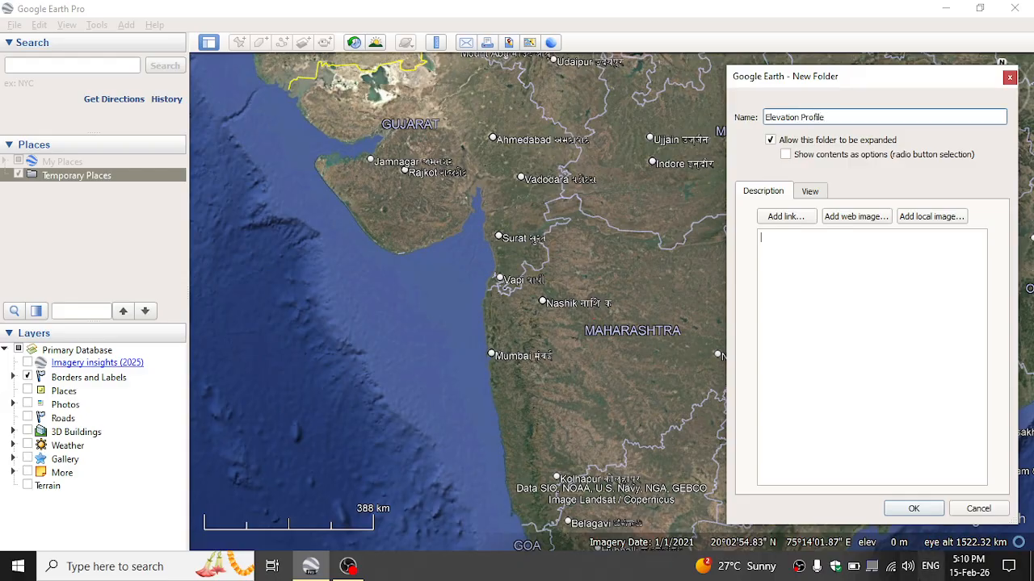
left_click(913, 508)
left_click(85, 202)
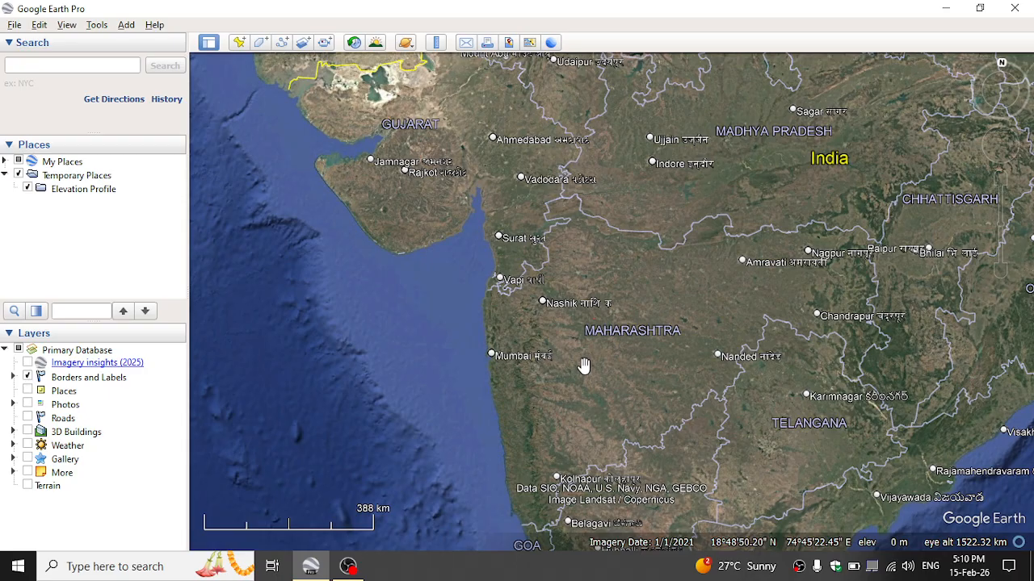
Step: Search for "kalsubai peak maharashtra" and fly to that location
scroll(622, 373, "up", 3)
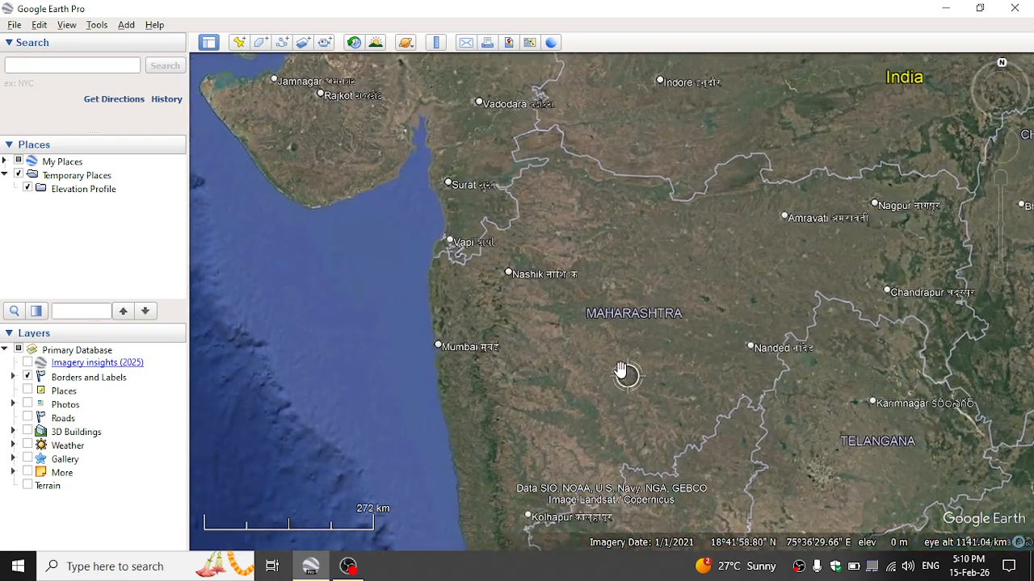
left_click(49, 66)
type("kal")
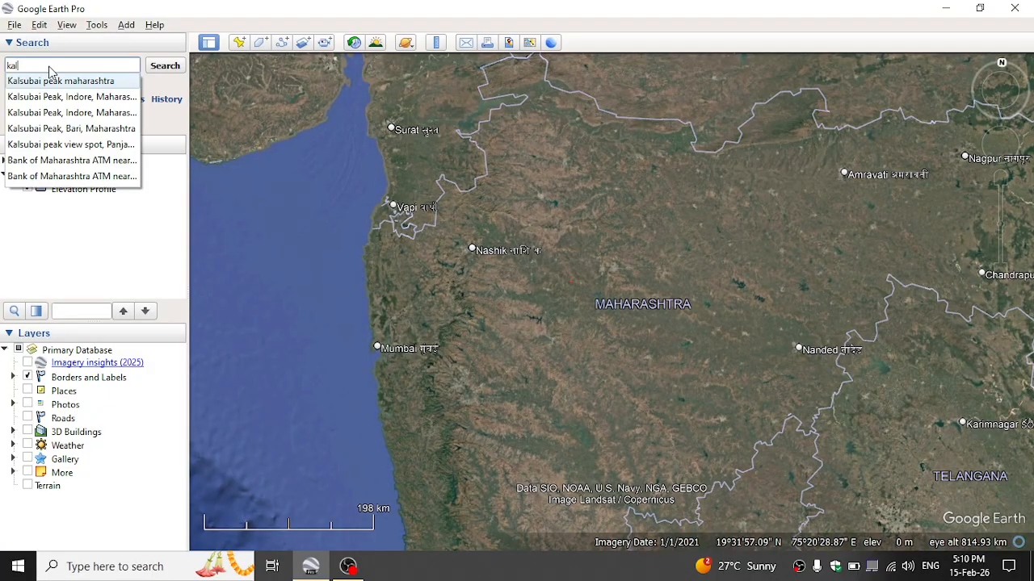
type("subai peak maharashtra")
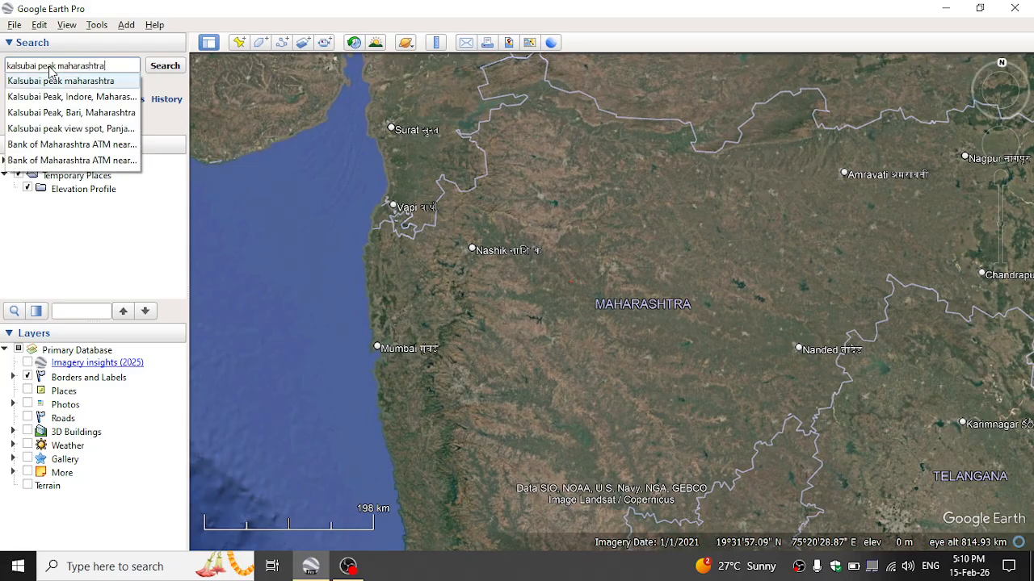
key("Return")
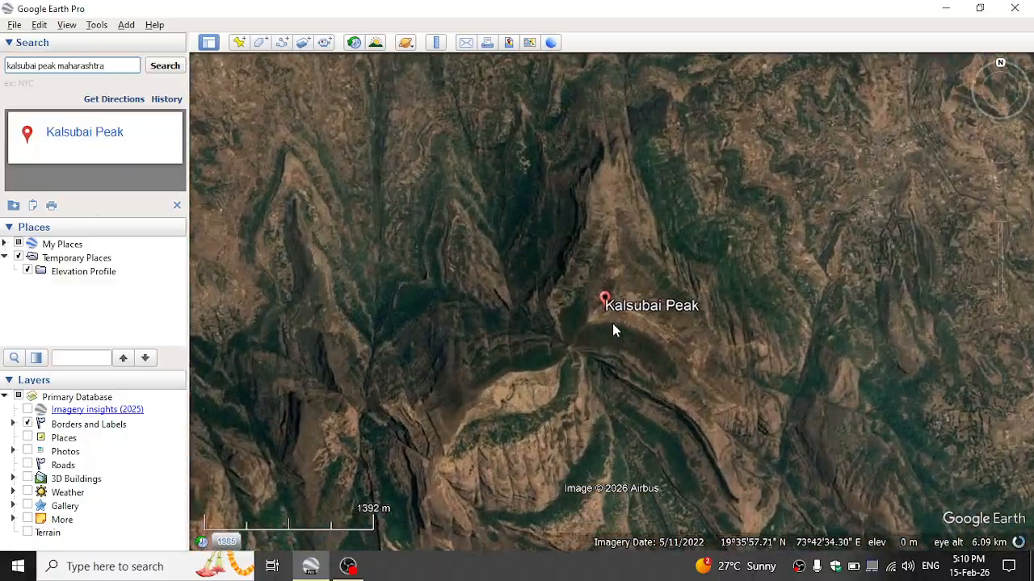
Step: Examine the terrain around Kalsubai Peak and the slopes south of the summit
scroll(613, 307, "up", 6)
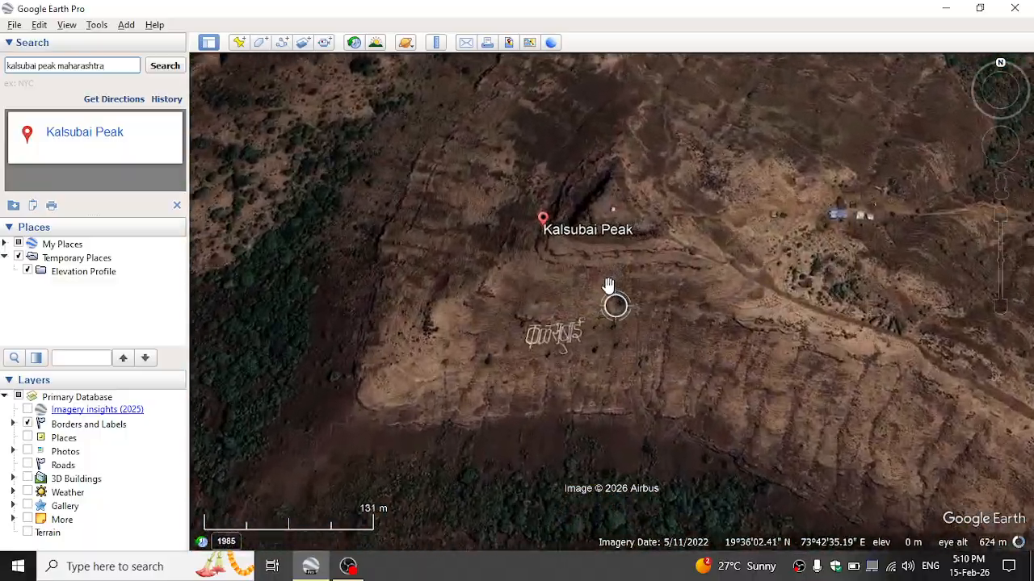
scroll(634, 246, "down", 3)
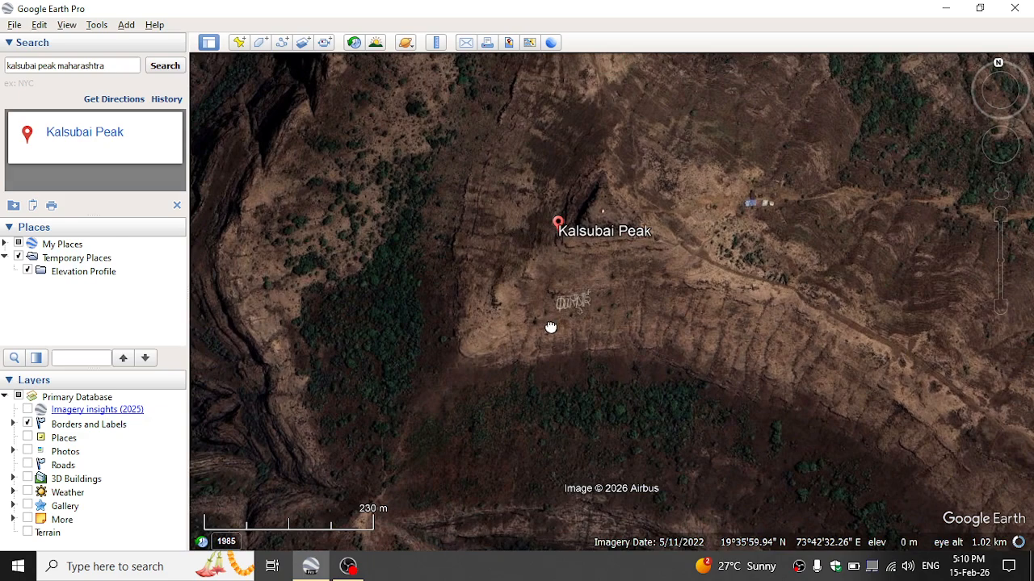
left_click_drag(551, 327, 613, 344)
left_click_drag(697, 203, 692, 233)
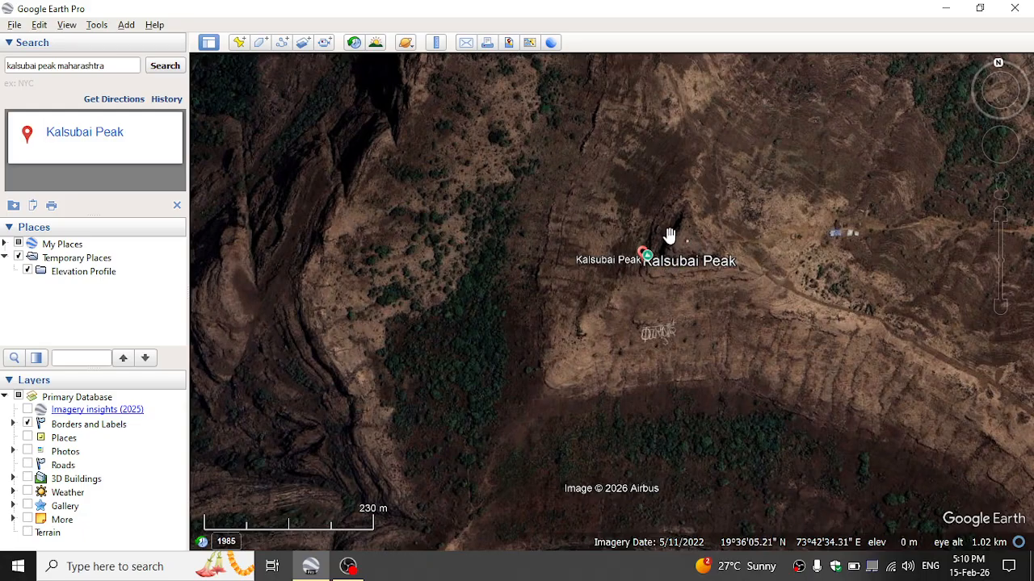
left_click_drag(669, 235, 671, 249)
scroll(678, 308, "down", 1)
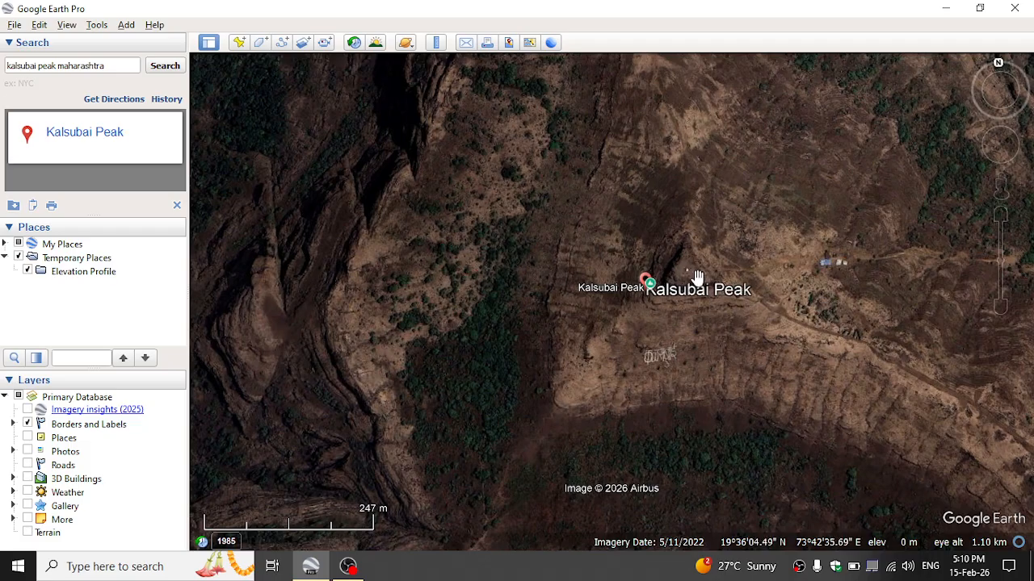
left_click_drag(687, 444, 664, 388)
scroll(665, 388, "down", 3)
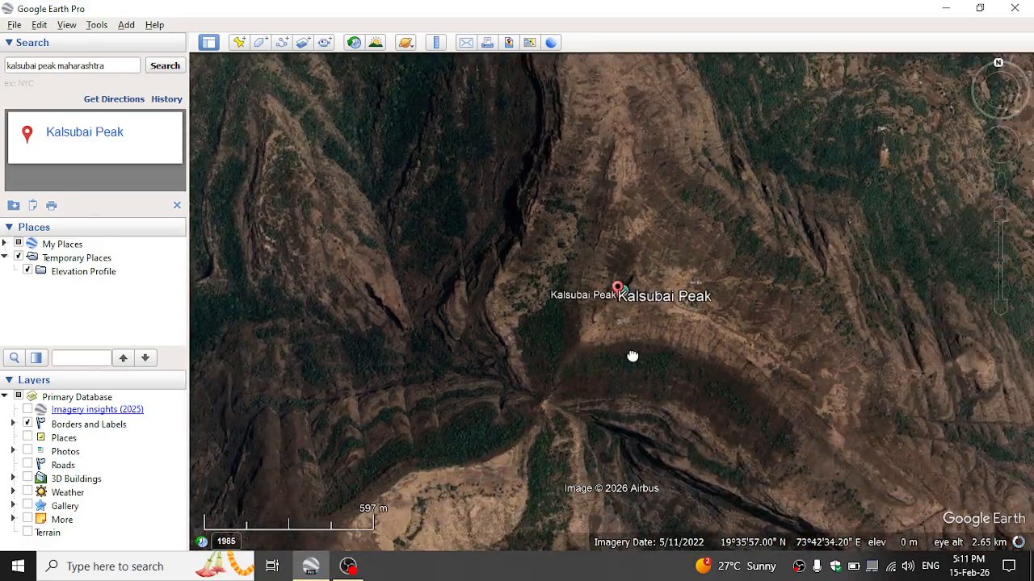
scroll(633, 319, "up", 2)
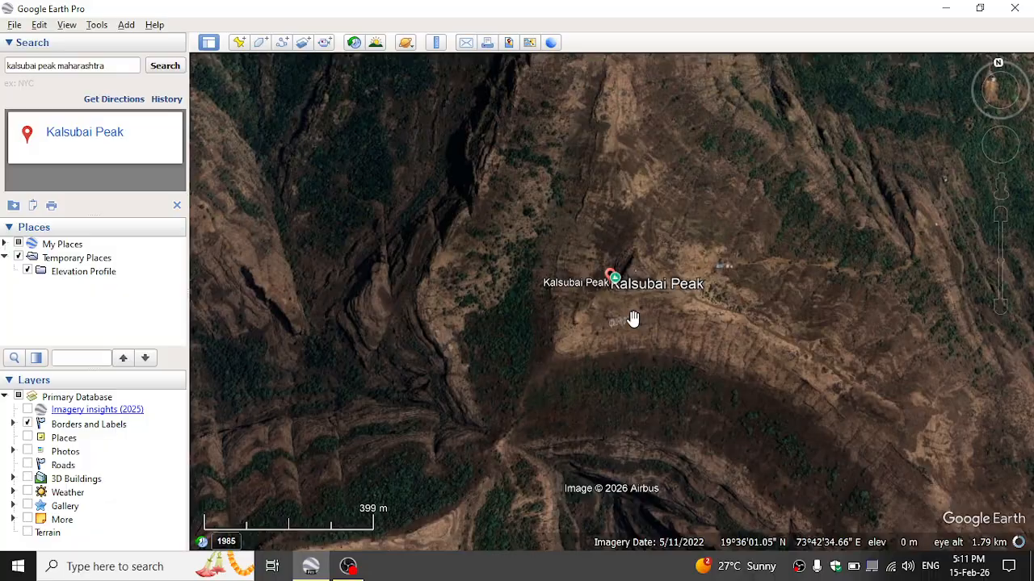
left_click_drag(633, 319, 625, 271)
scroll(636, 286, "up", 1)
scroll(625, 268, "up", 2)
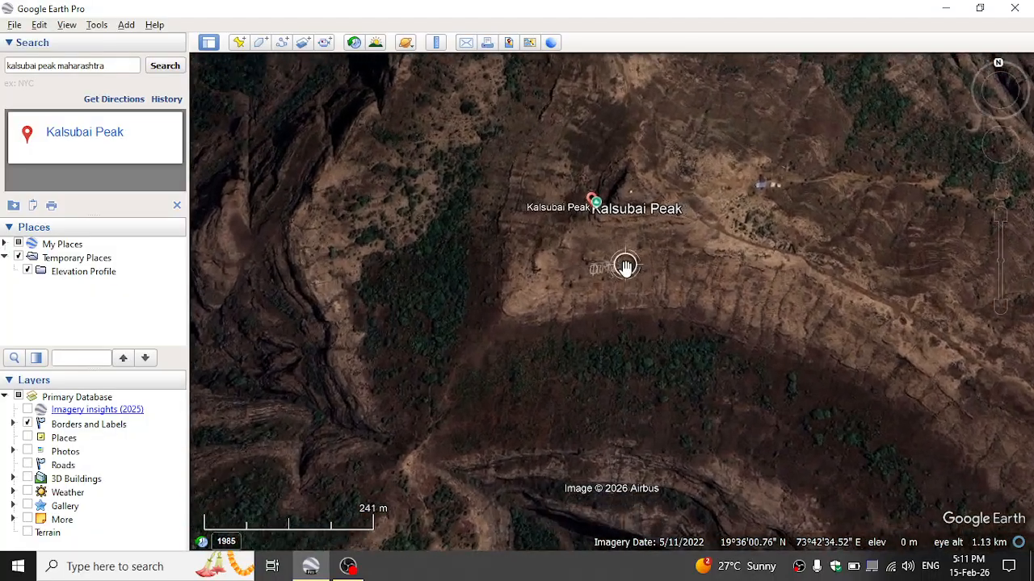
scroll(623, 267, "down", 2)
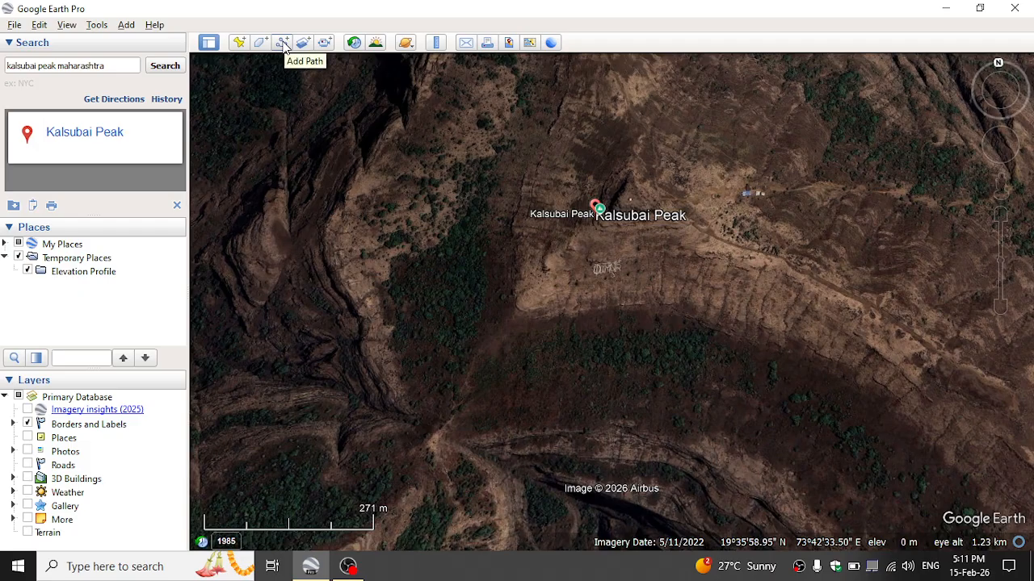
scroll(637, 315, "up", 3)
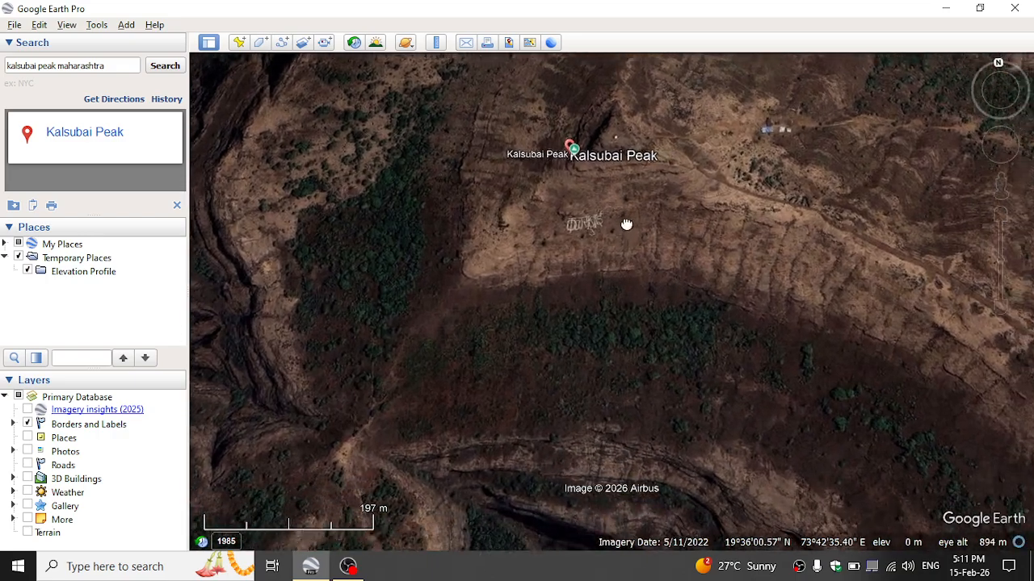
left_click_drag(627, 225, 618, 211)
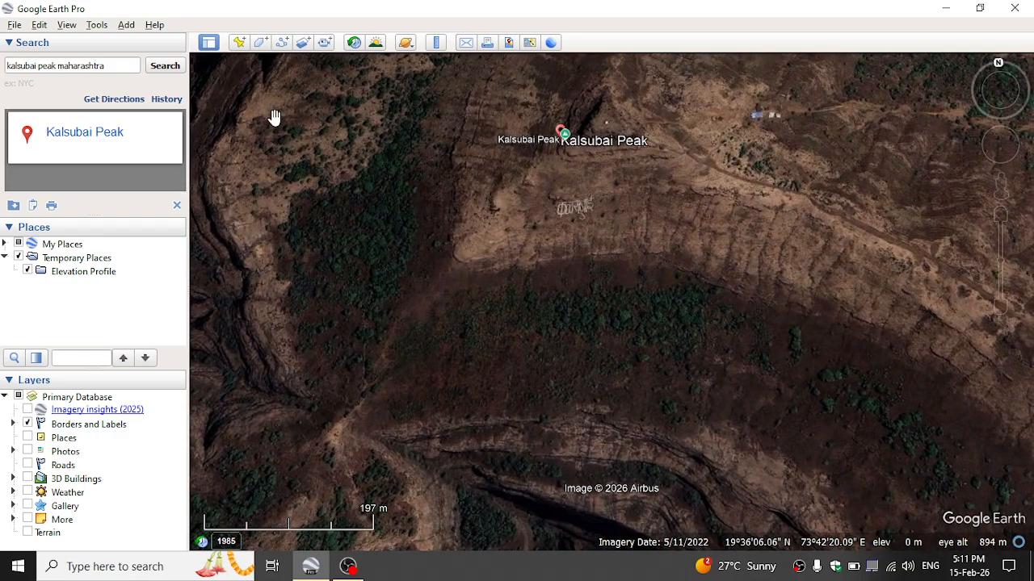
Step: Start a new path and name it Test
left_click(282, 43)
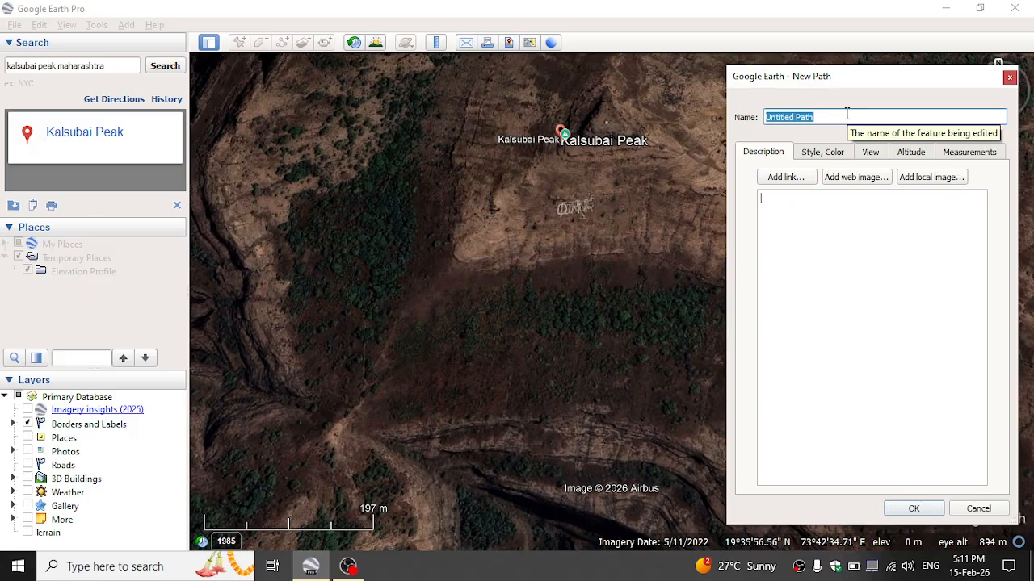
type("Test")
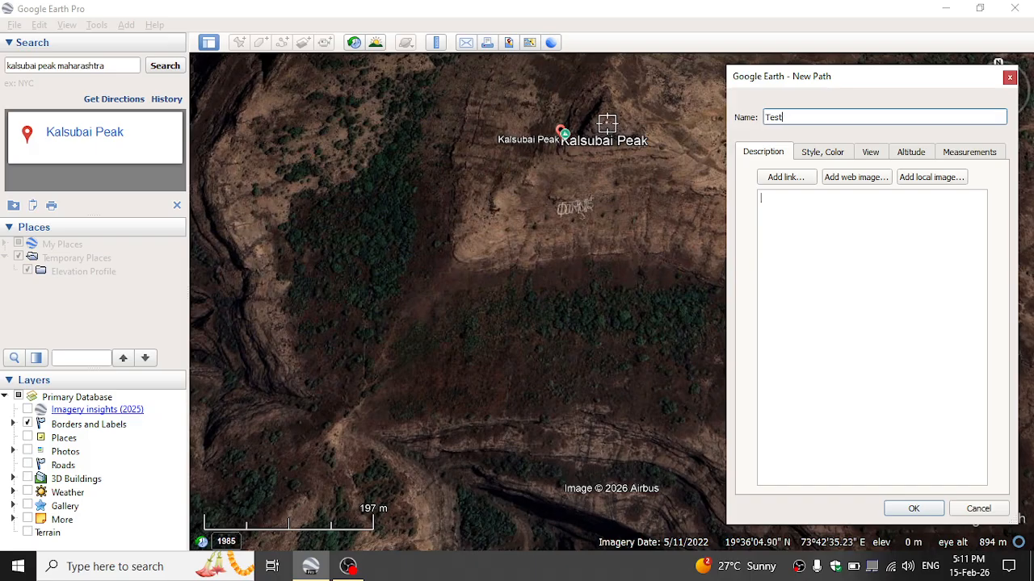
left_click(607, 122)
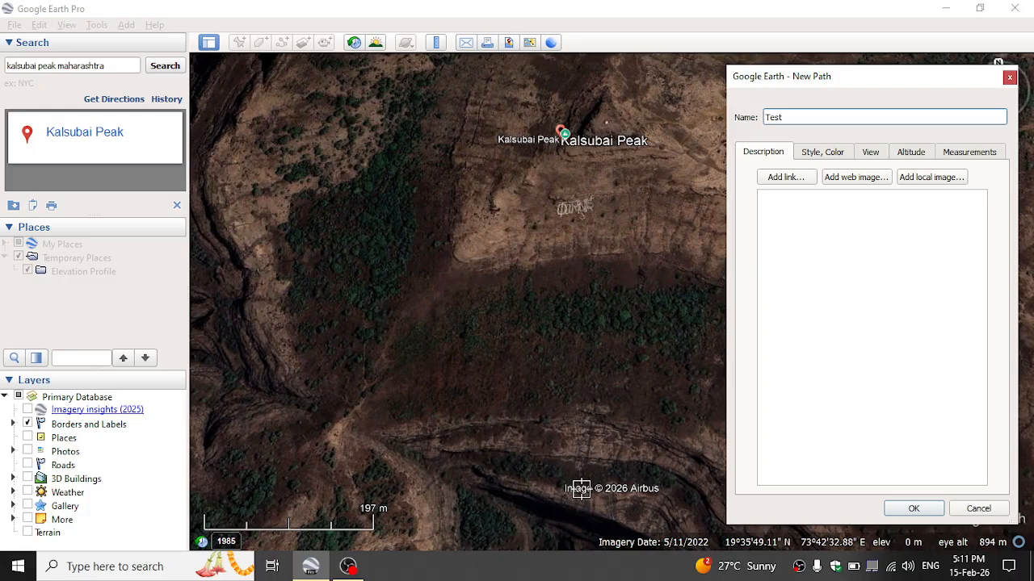
scroll(569, 505, "down", 1)
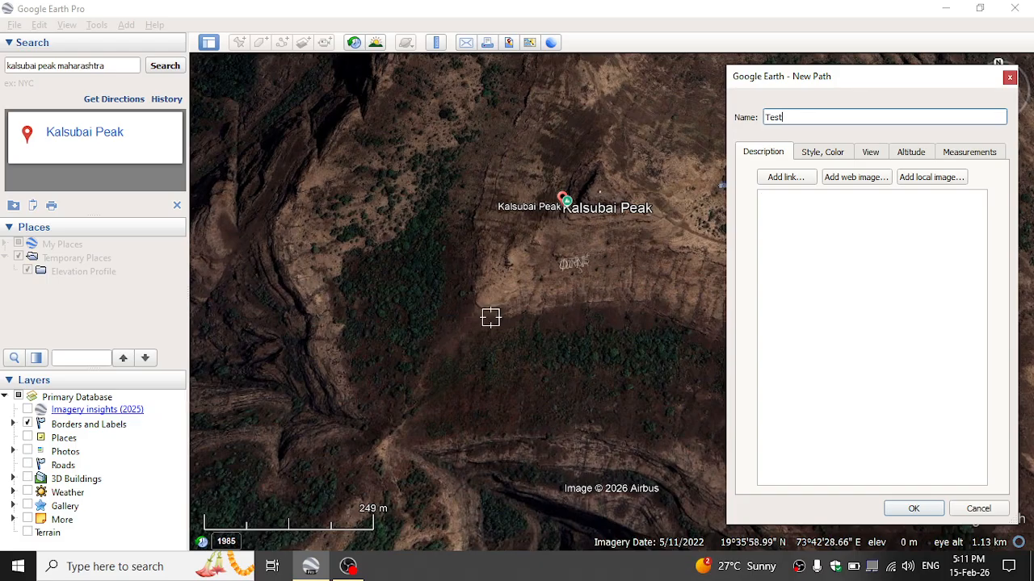
Step: Draw the path from the Kalsubai summit south across the slope, loop it west and back north to the cliff edge, and save it
left_click(600, 192)
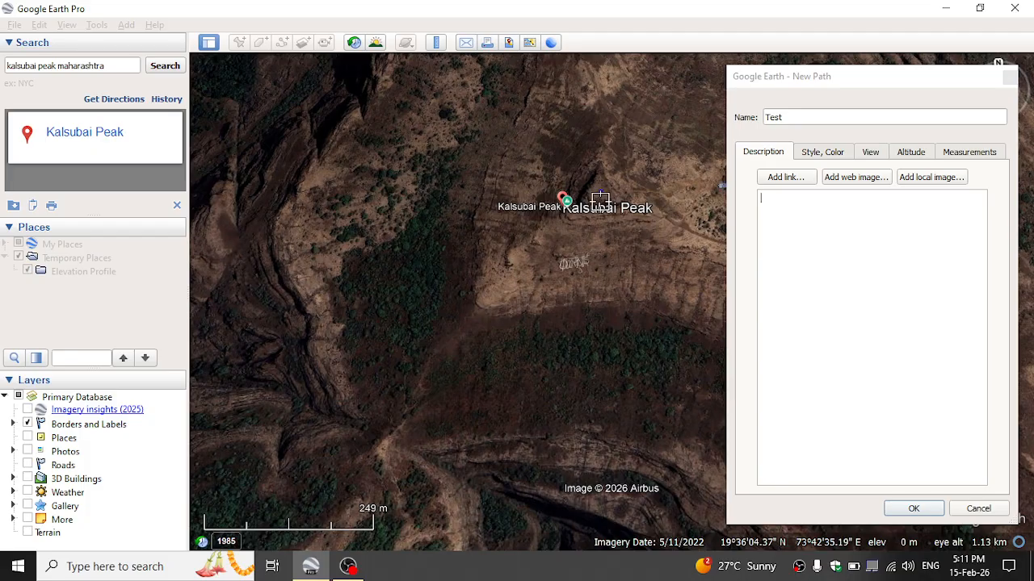
left_click(603, 222)
left_click(604, 239)
left_click_drag(608, 335, 609, 374)
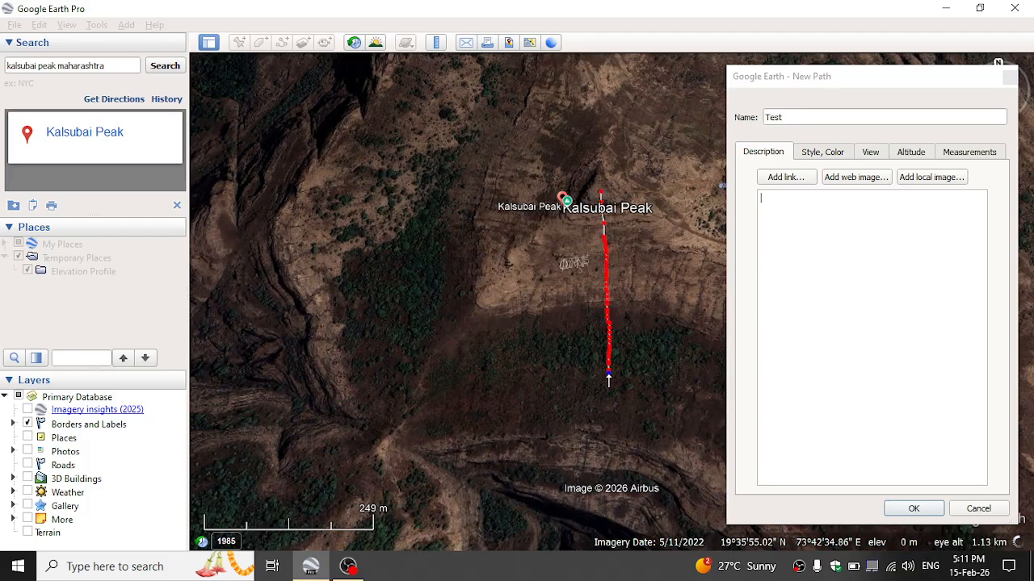
left_click_drag(608, 418, 604, 460)
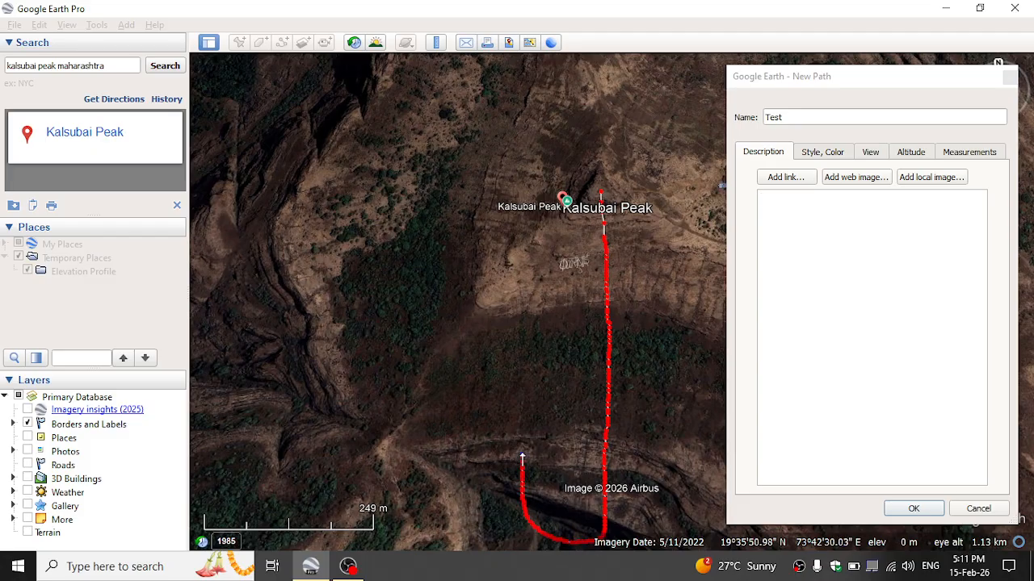
left_click_drag(521, 458, 522, 412)
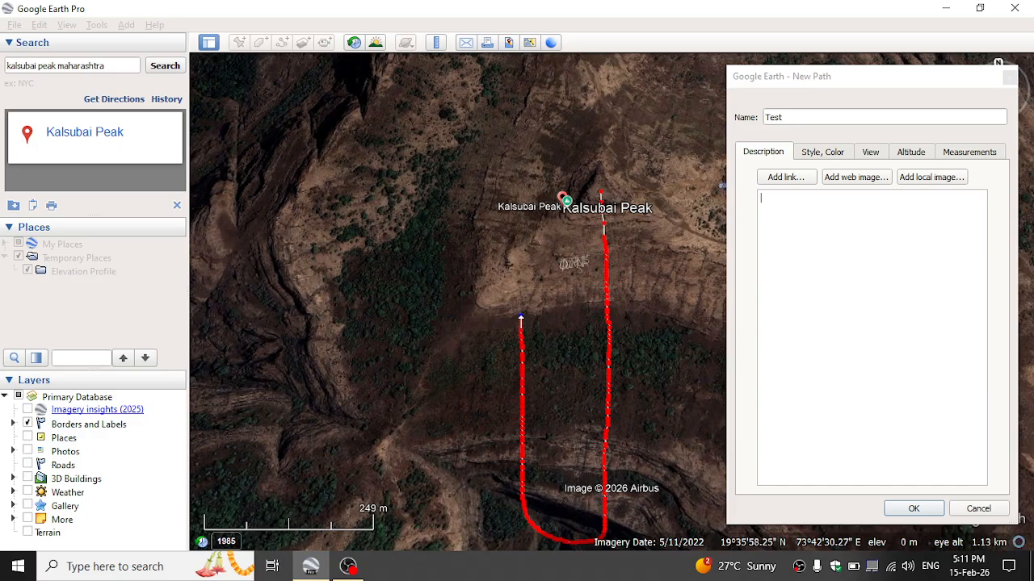
left_click_drag(520, 308, 521, 303)
left_click(923, 509)
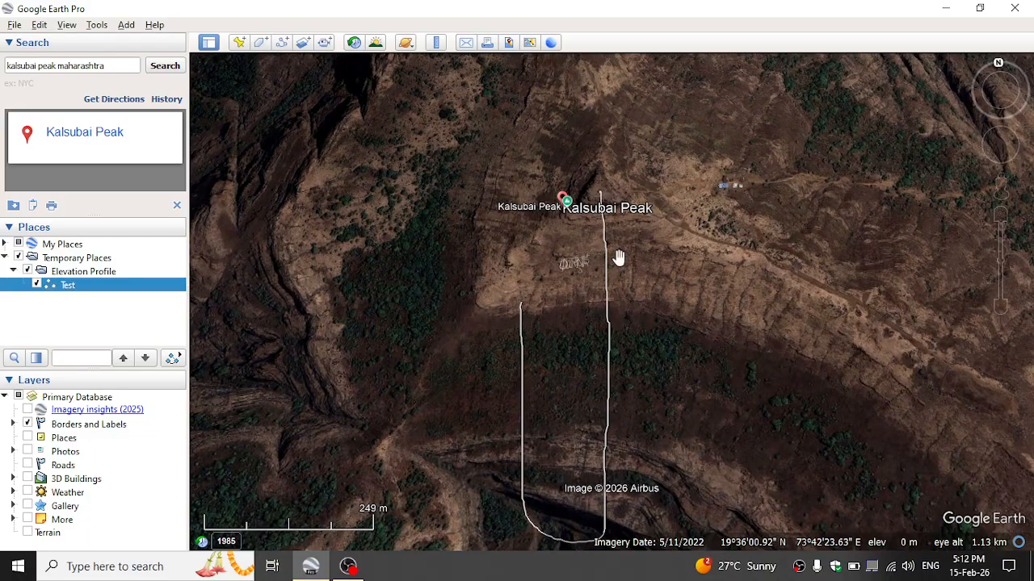
Step: Display the elevation profile of the Test path south of Kalsubai Peak
left_click_drag(535, 272, 526, 213)
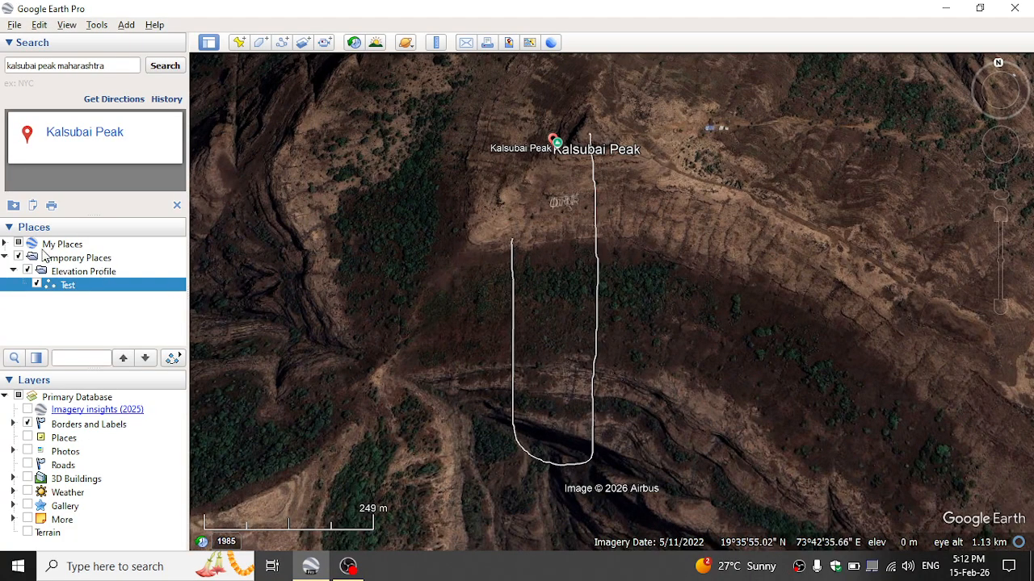
right_click(103, 290)
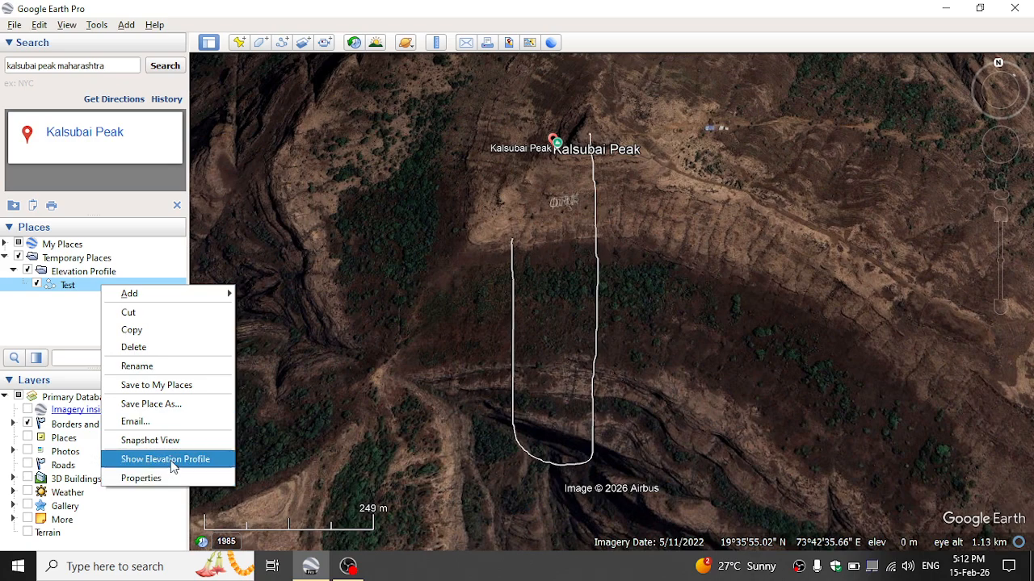
left_click(170, 460)
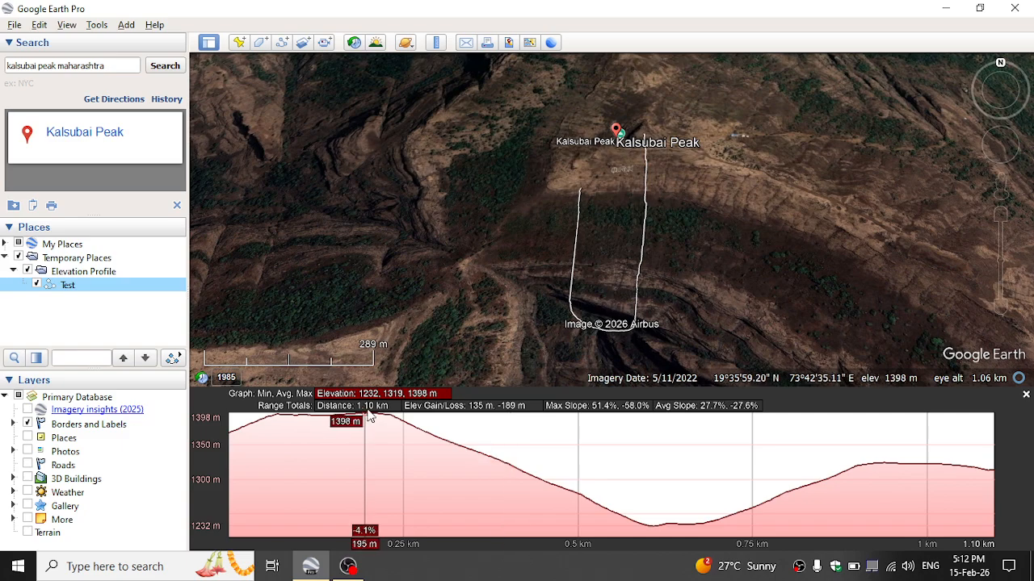
Step: Bring the whole Test path into view and enlarge the elevation profile graph area
scroll(379, 378, "down", 1)
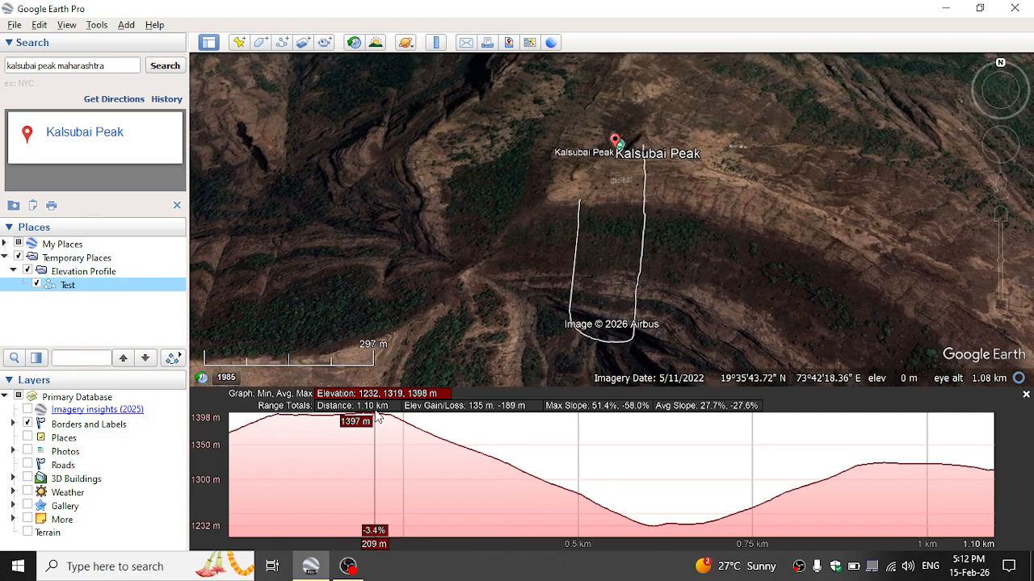
left_click_drag(452, 312, 401, 284)
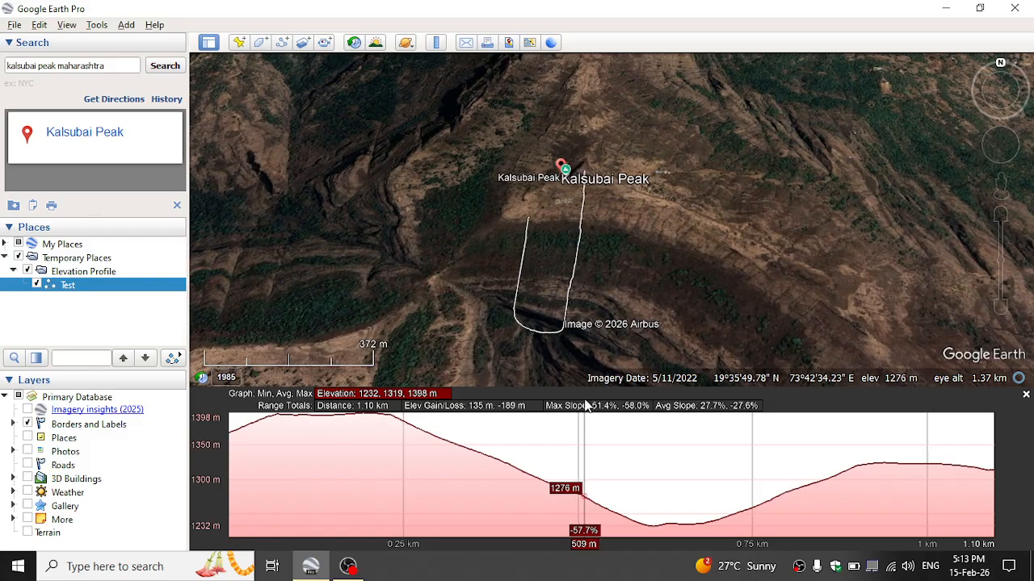
left_click_drag(583, 389, 582, 306)
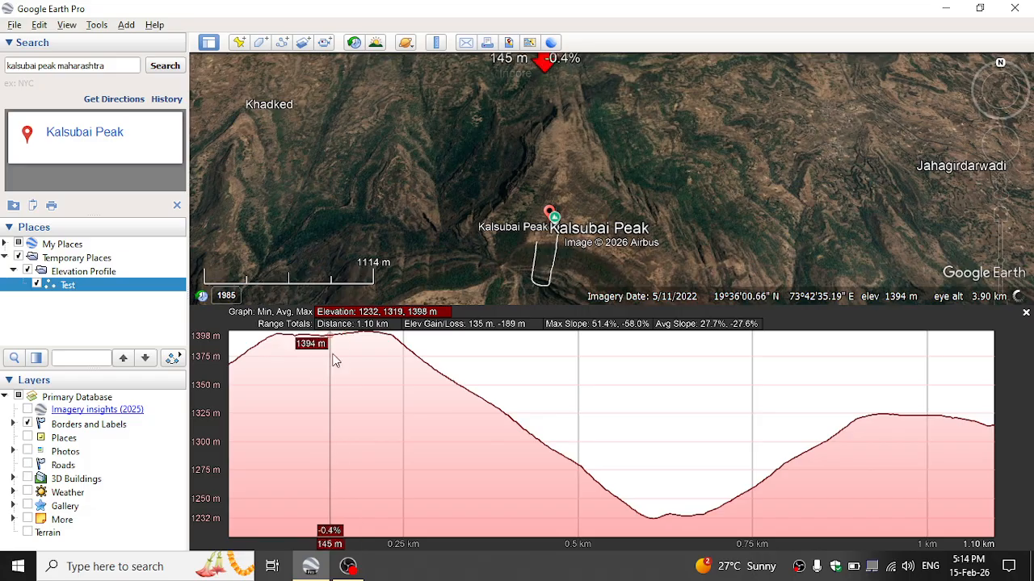
Step: Examine the Test path from the Kalsubai summit to its southern loop against the elevation profile, and minimize the window
scroll(508, 275, "up", 5)
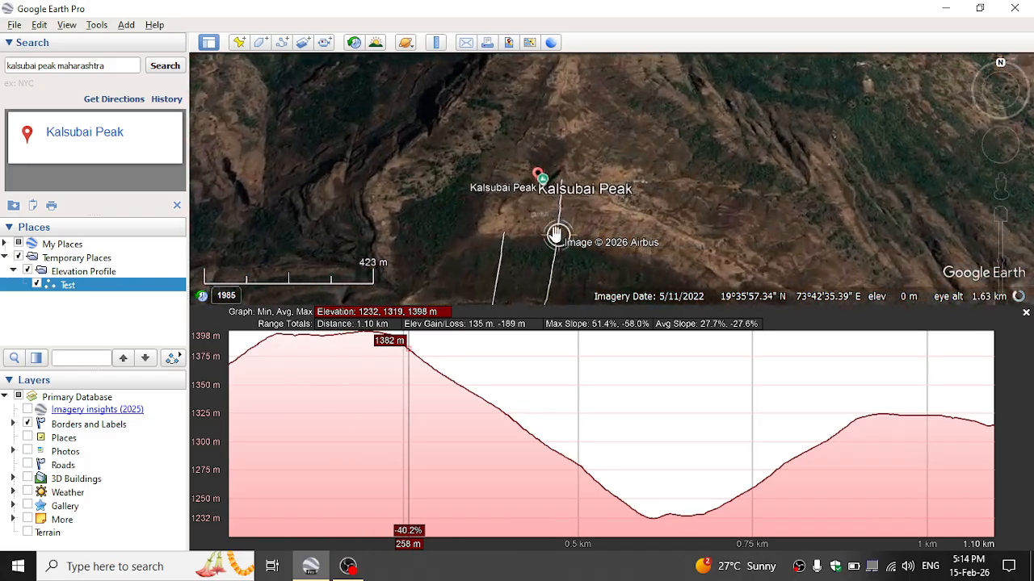
scroll(549, 188, "up", 3)
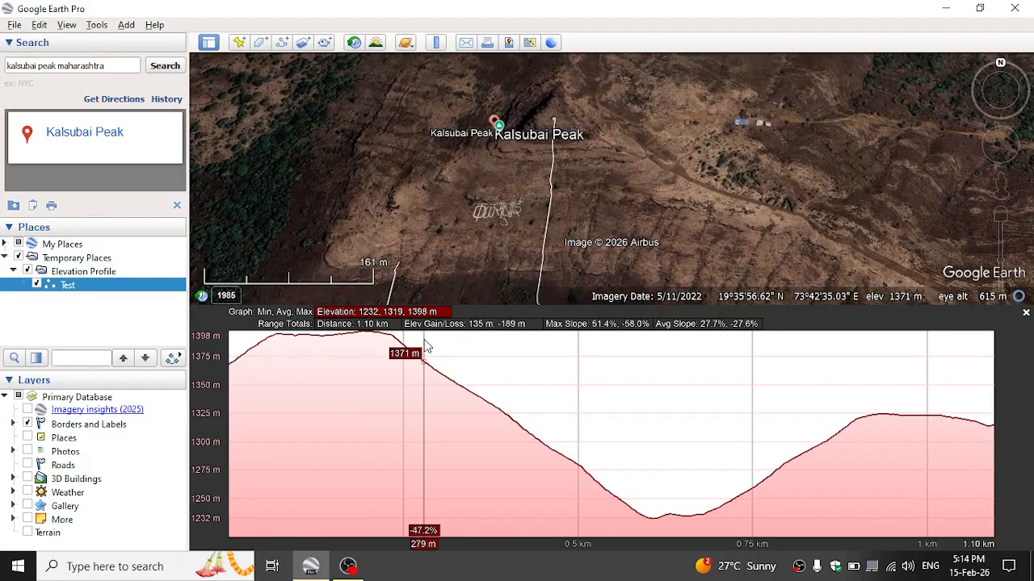
left_click_drag(538, 224, 542, 63)
left_click_drag(428, 272, 458, 115)
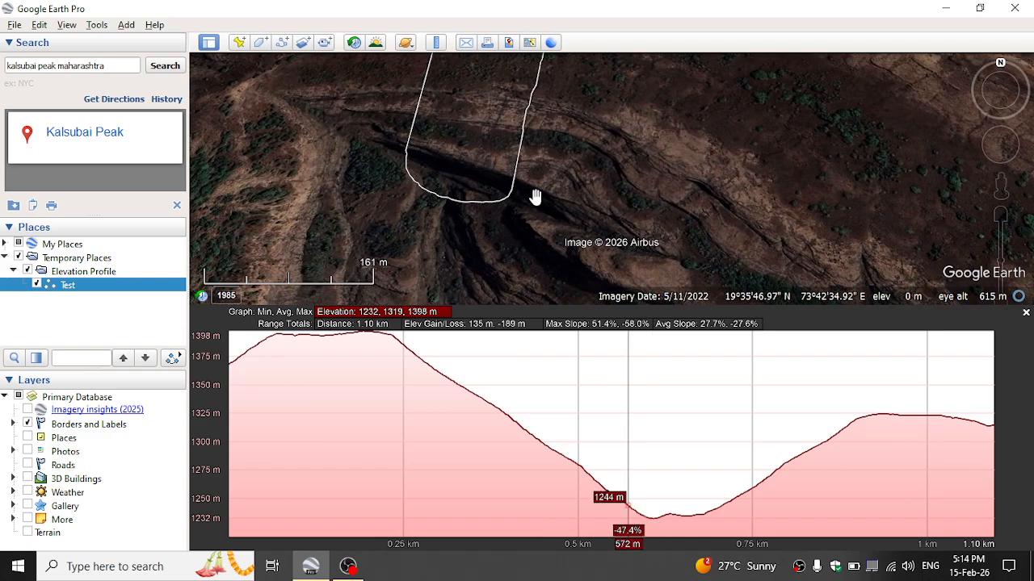
scroll(534, 197, "down", 2)
left_click_drag(523, 191, 527, 237)
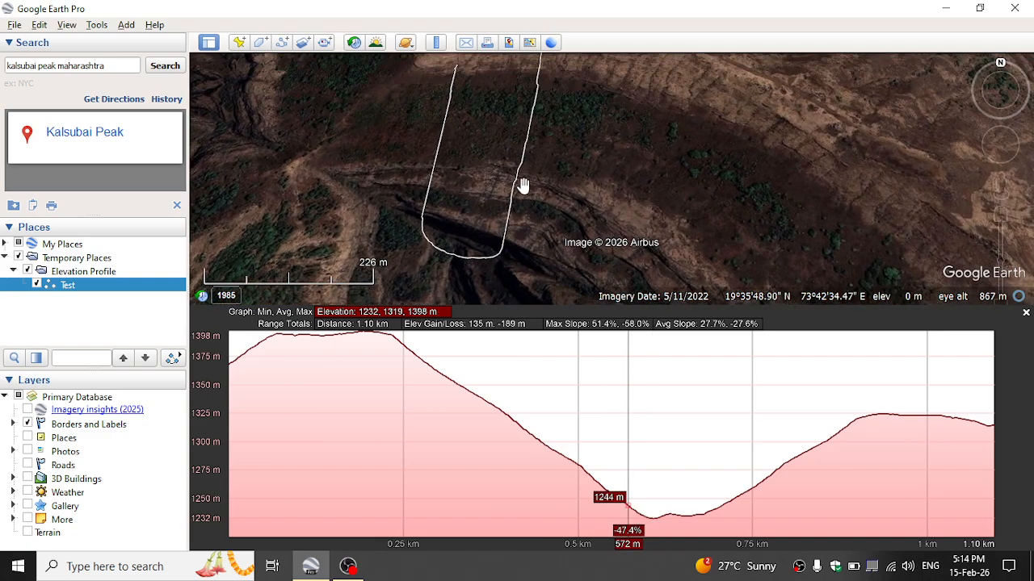
scroll(523, 185, "down", 2)
left_click_drag(566, 156, 546, 202)
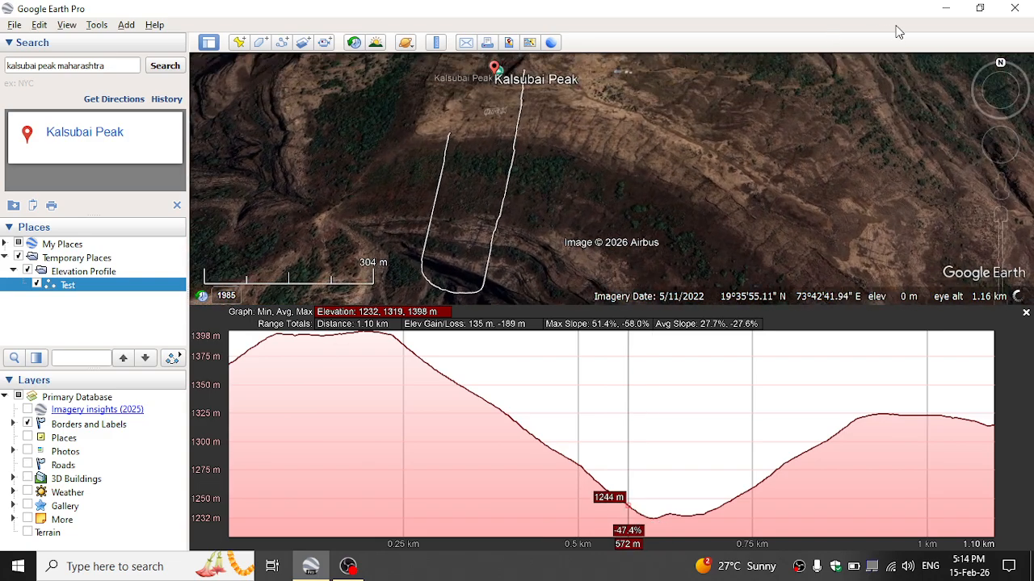
left_click(944, 10)
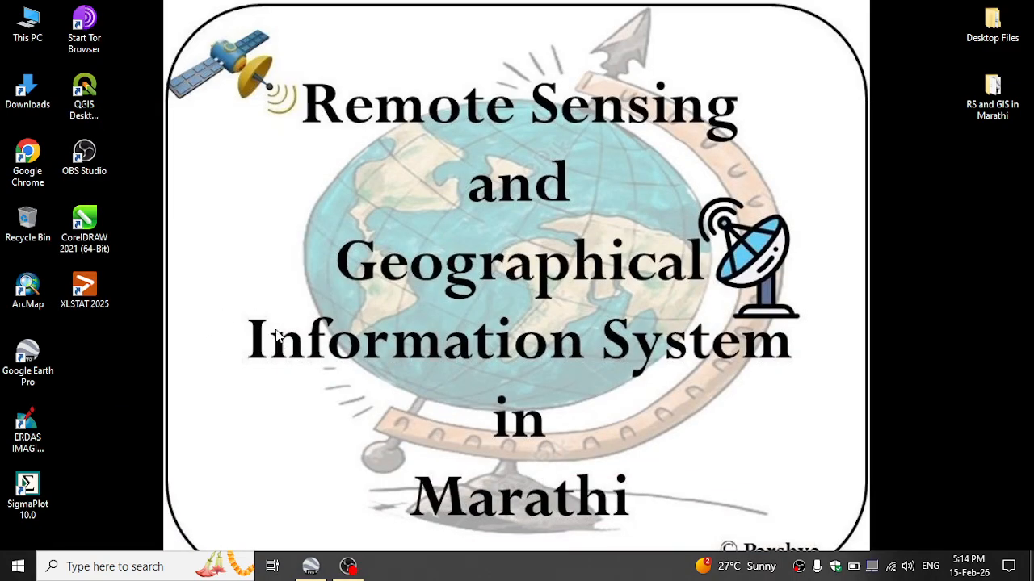